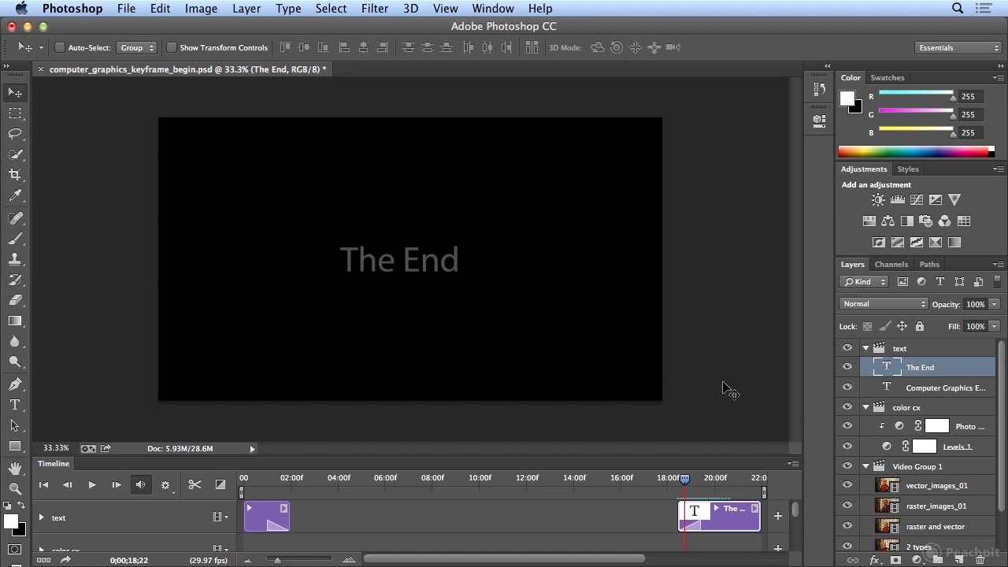
Step: Move the playhead to 0;00;18;14 at the start of The End clip, enlarge the timeline and reveal the text track's keyframe properties
left_click_drag(685, 478, 677, 486)
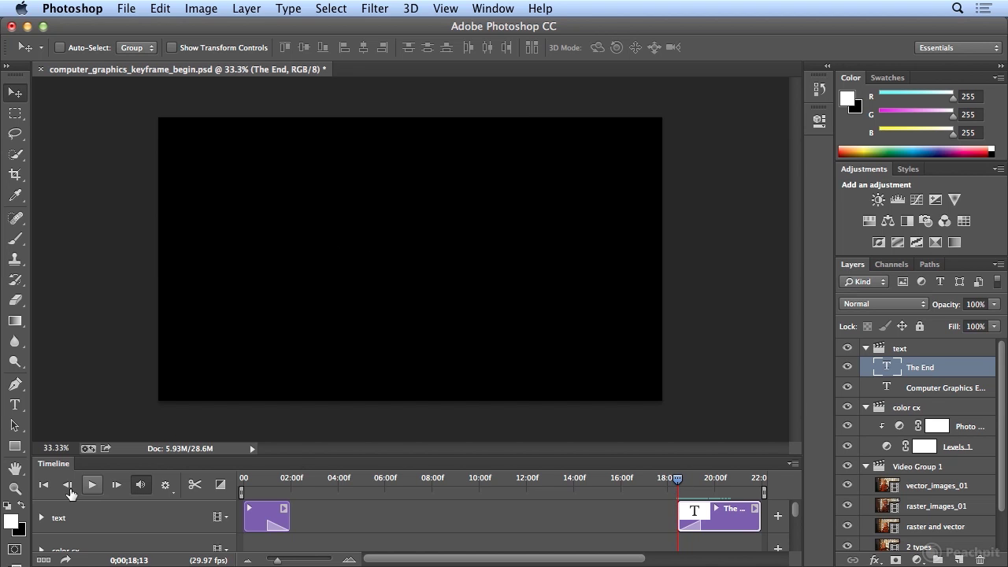
left_click(67, 485)
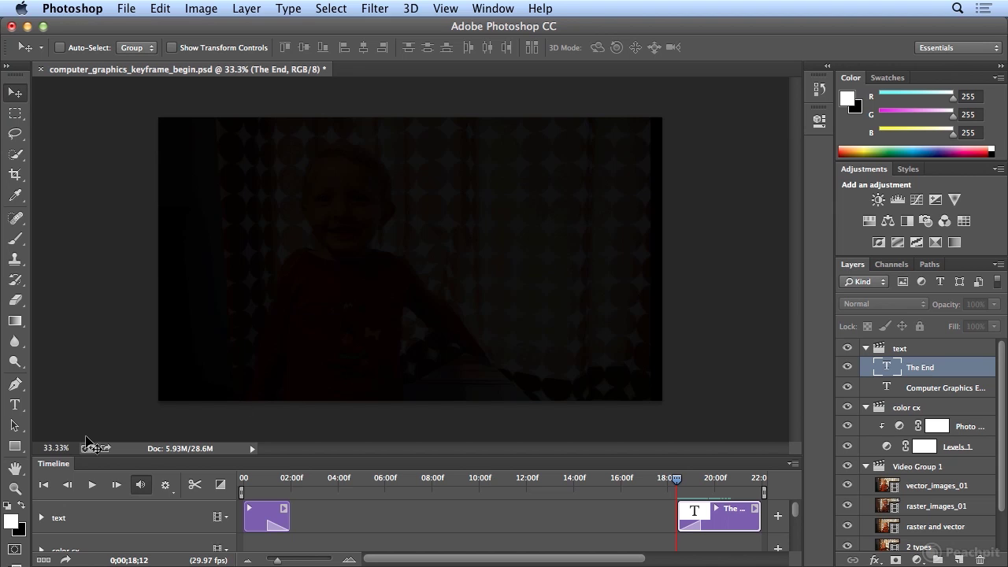
left_click(116, 485)
left_click(116, 486)
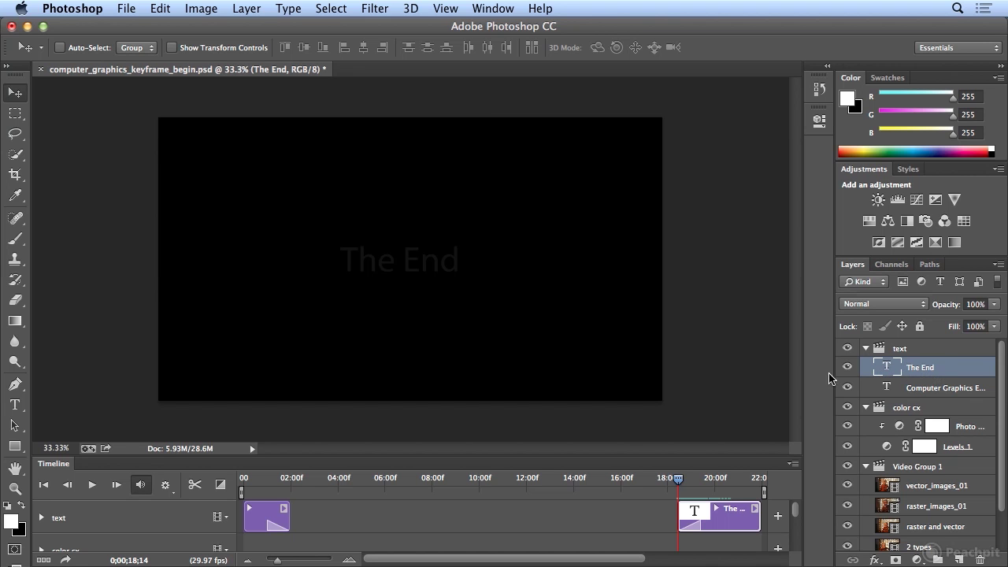
left_click_drag(611, 457, 624, 340)
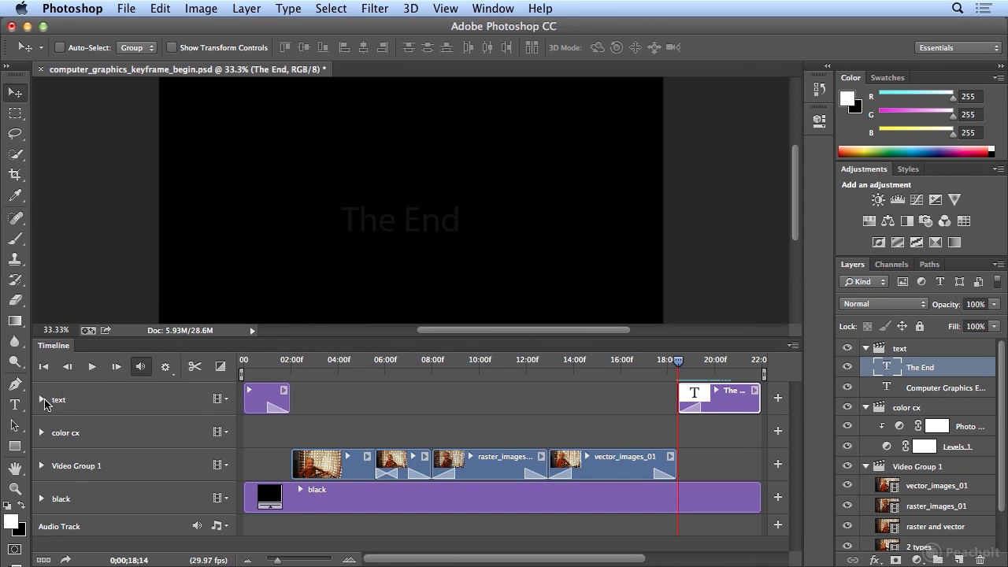
left_click(42, 400)
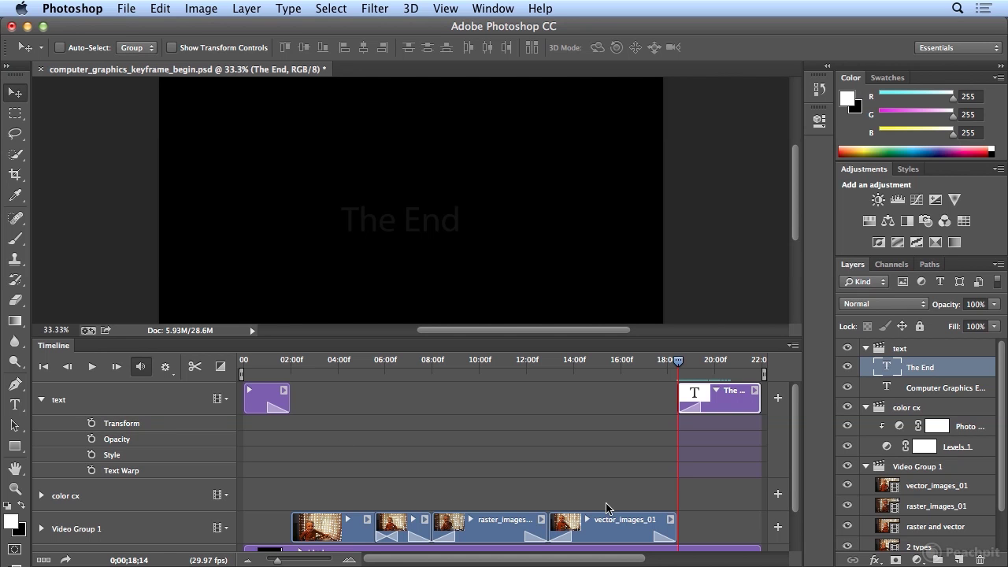
left_click(875, 561)
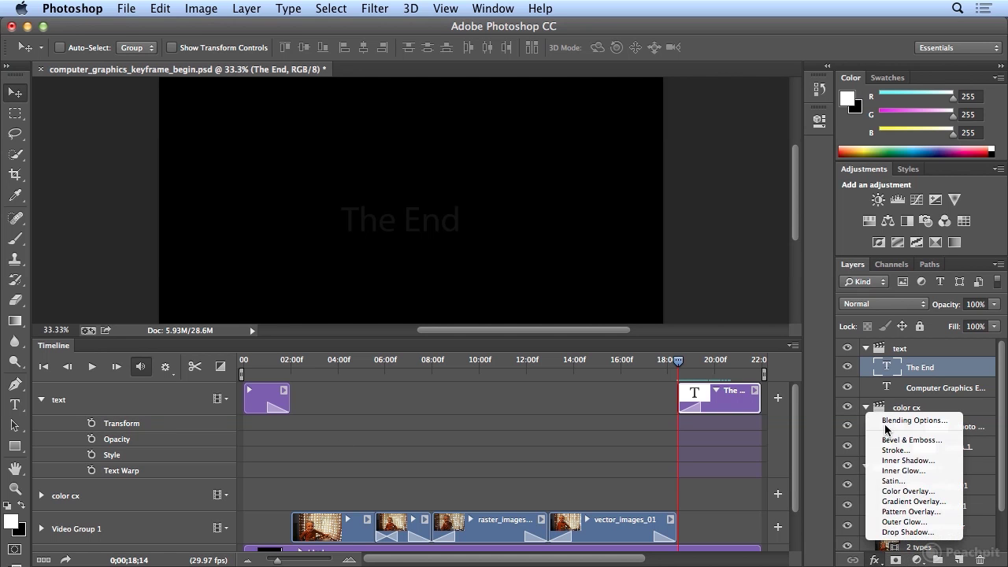
left_click(873, 561)
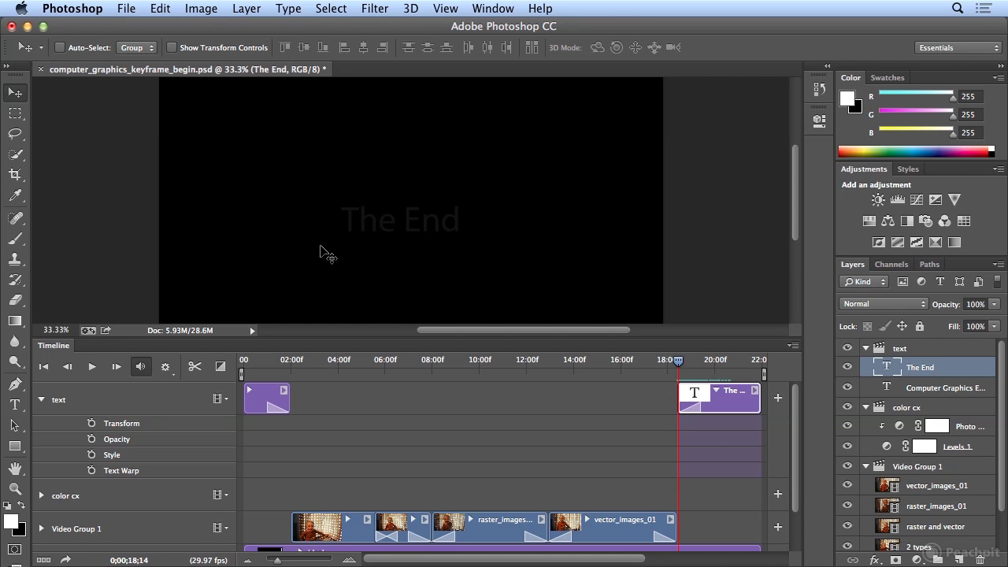
left_click(160, 8)
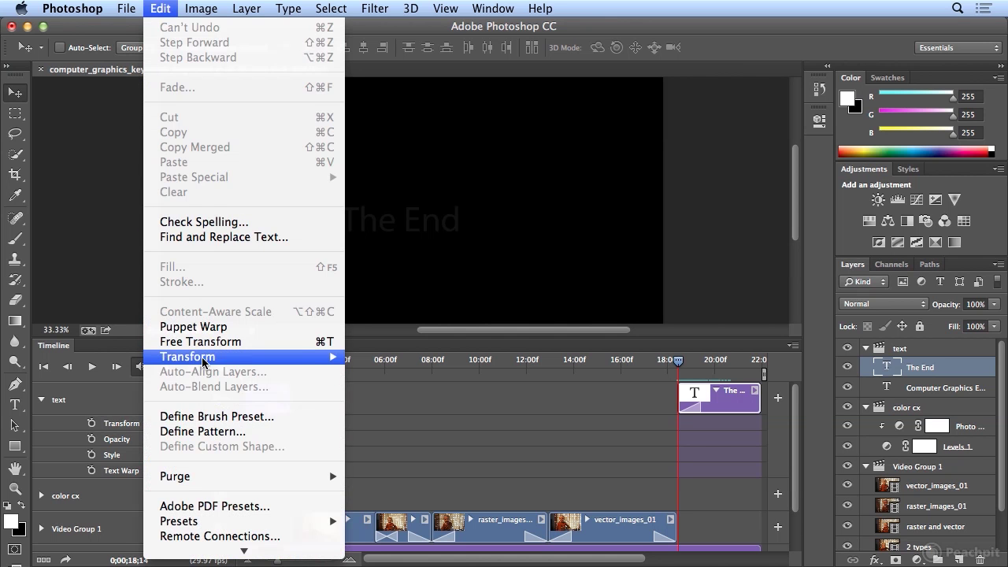
mouse_move(203, 362)
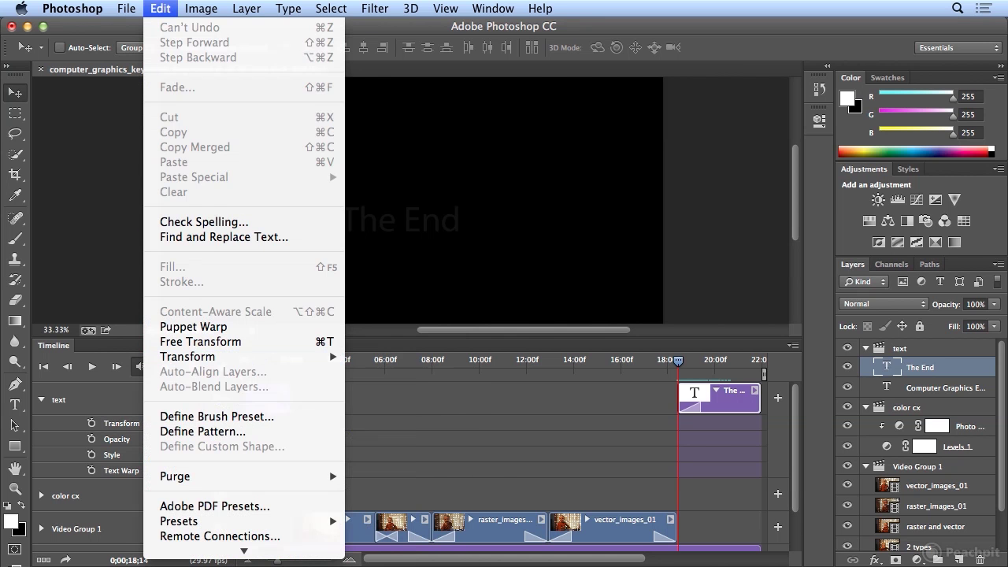
left_click(162, 9)
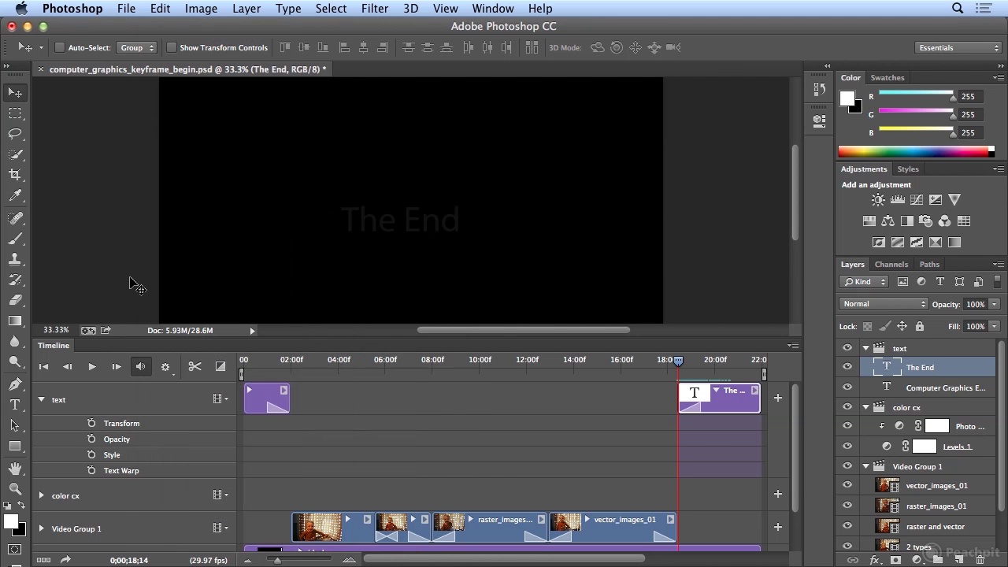
Step: Add Transform keyframes to The End title at the clip's start (0;00;18;14) and at its last frame (0;00;21;28)
left_click(92, 424)
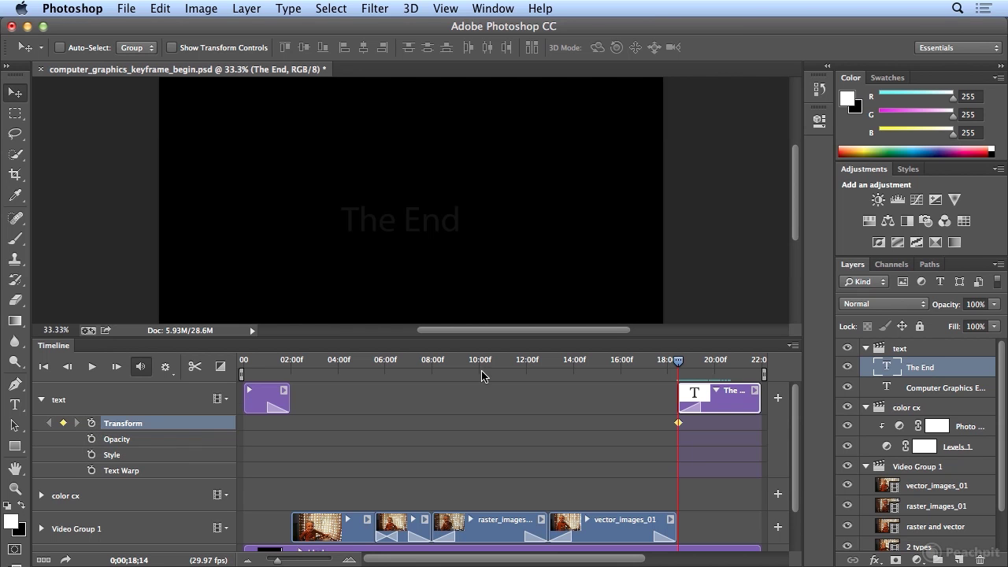
left_click_drag(678, 366, 762, 373)
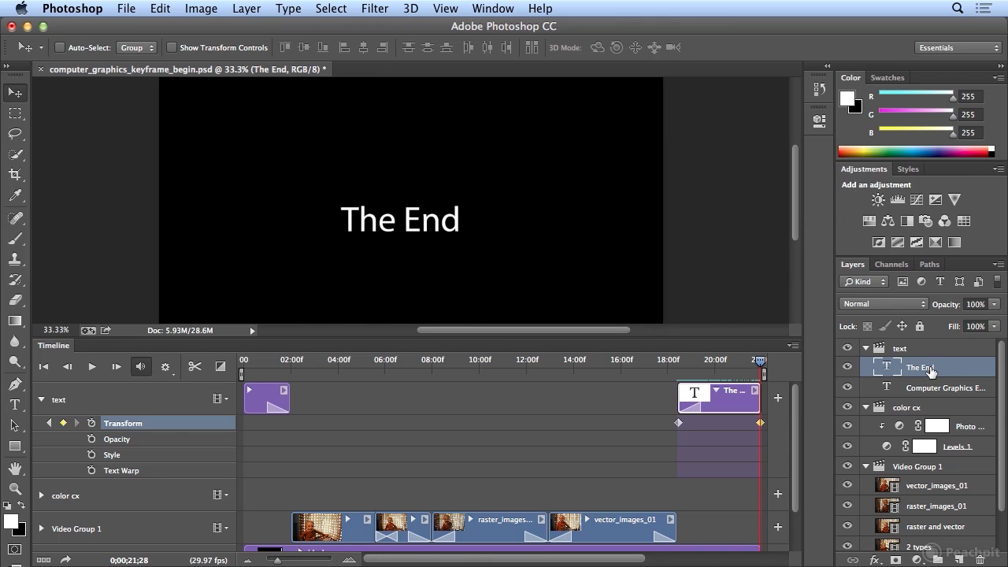
Step: Scale The End text to 10% with Free Transform at the last keyframe, keeping its aspect ratio
left_click(165, 9)
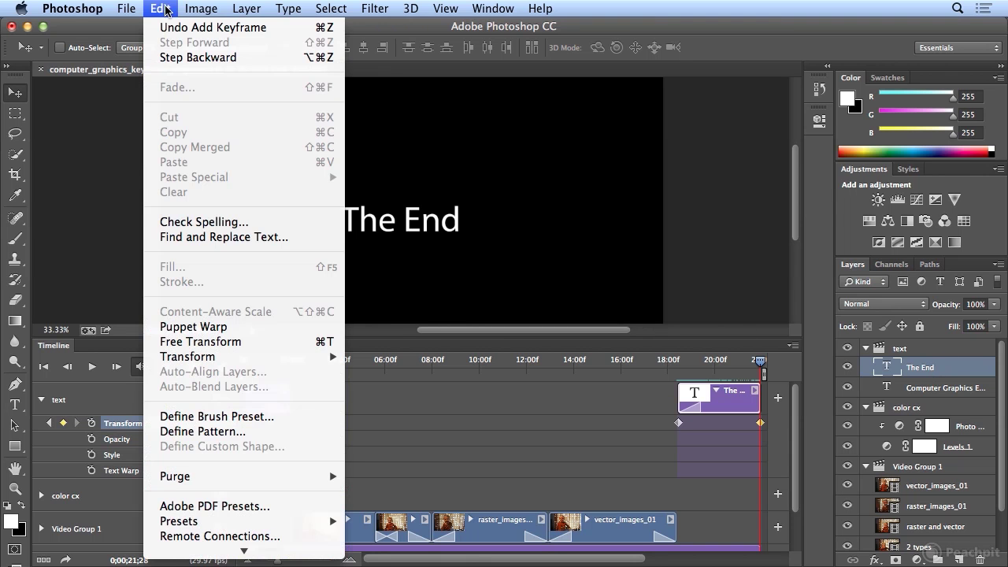
left_click(202, 343)
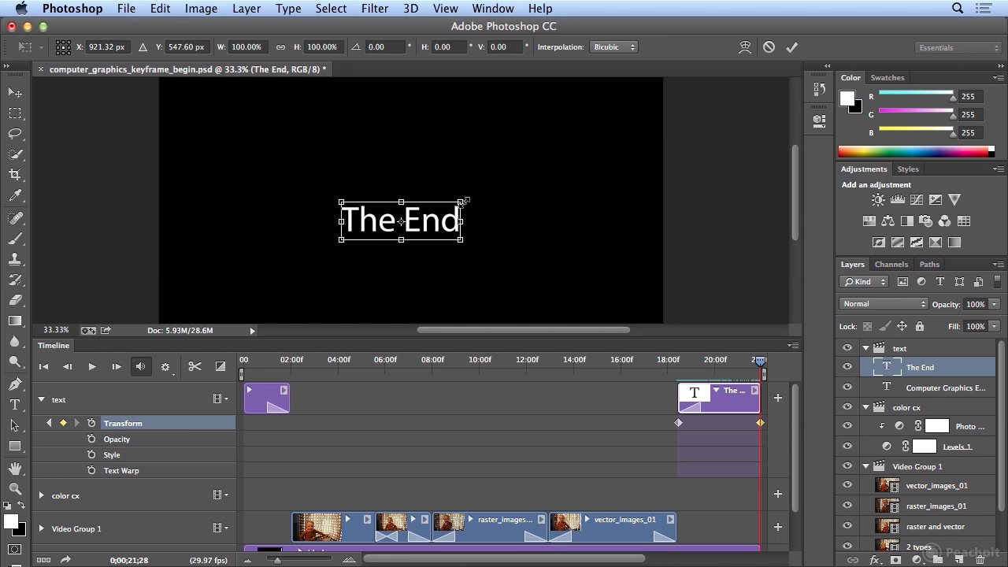
left_click_drag(461, 202, 433, 216)
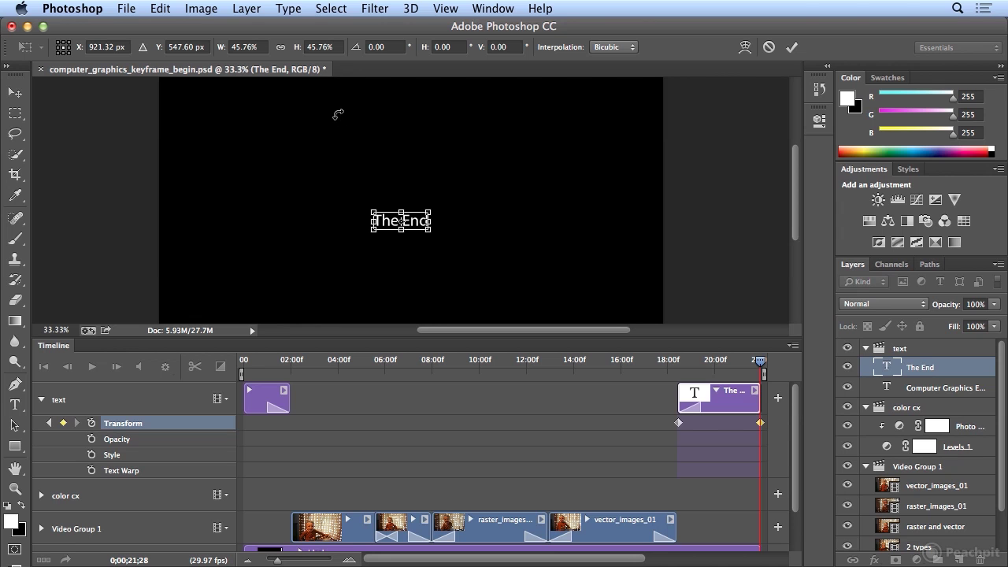
left_click(276, 49)
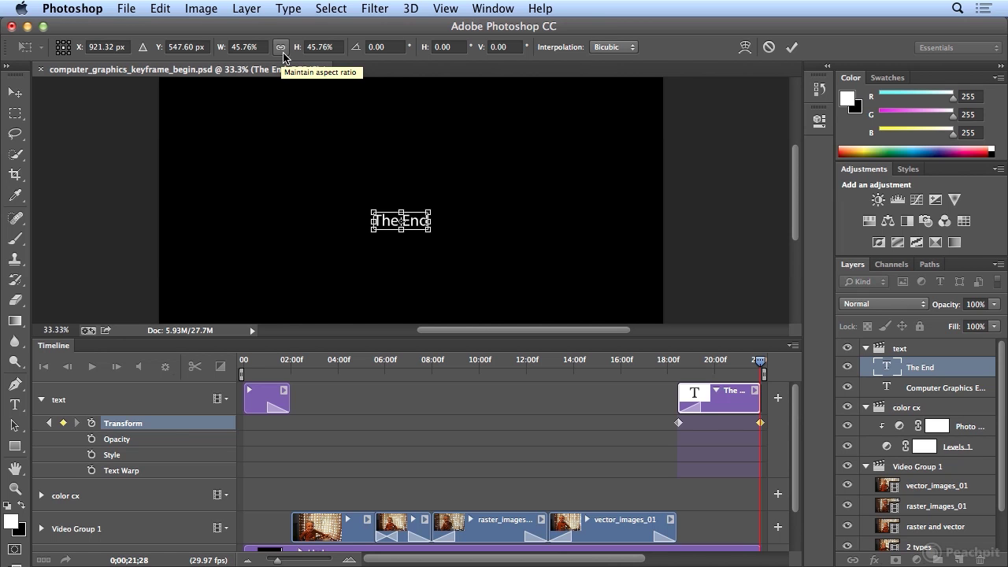
left_click(282, 51)
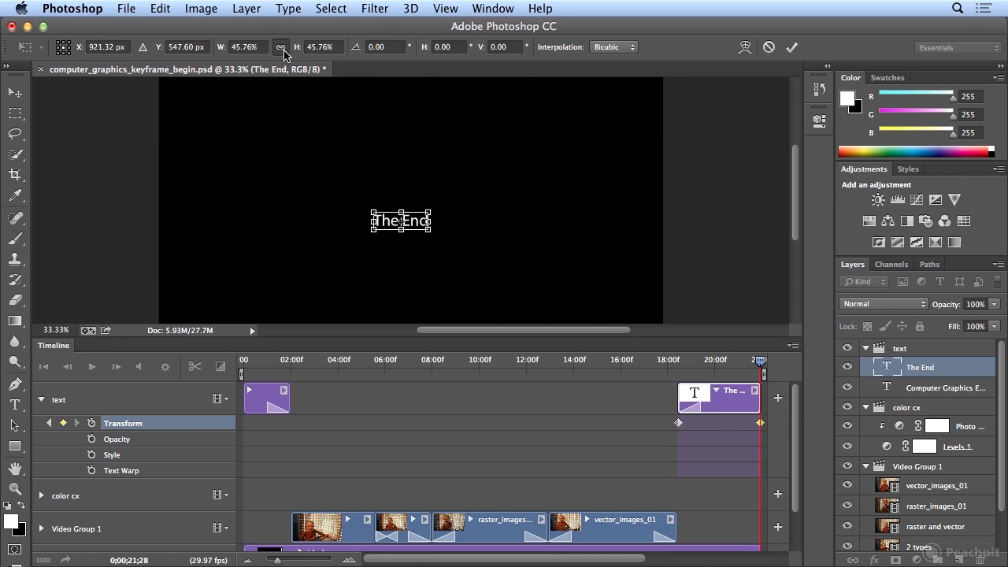
left_click(241, 46)
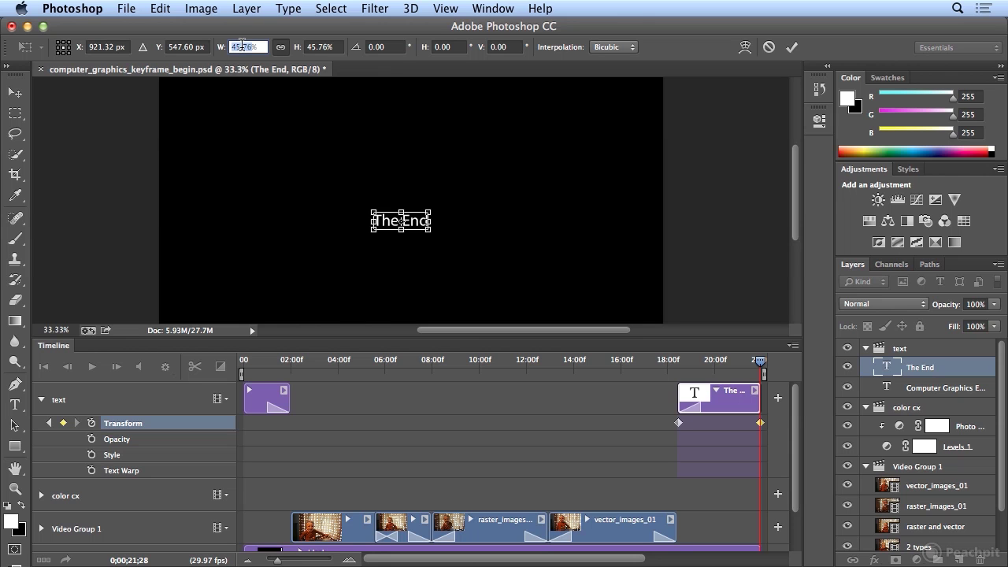
type("10")
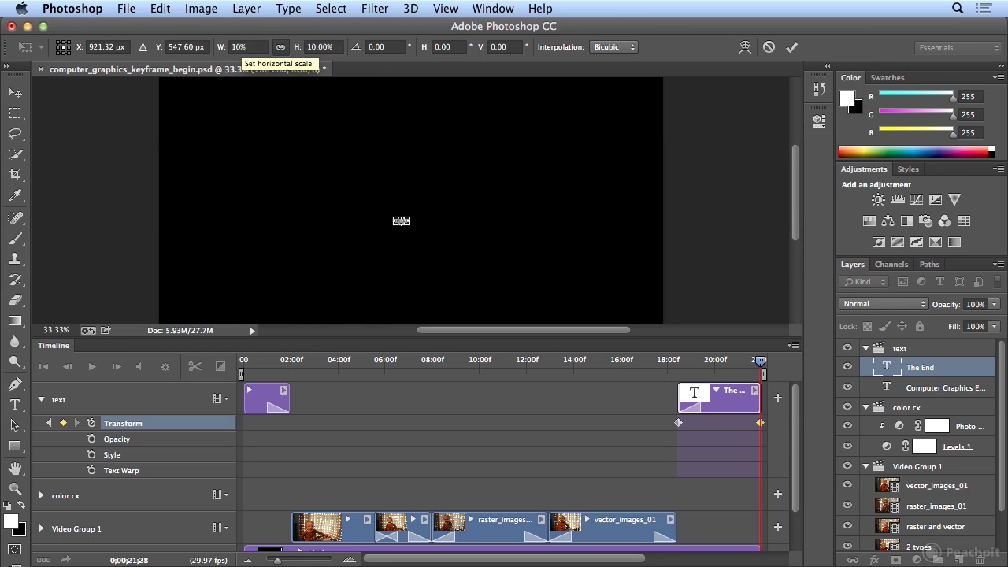
key("Return")
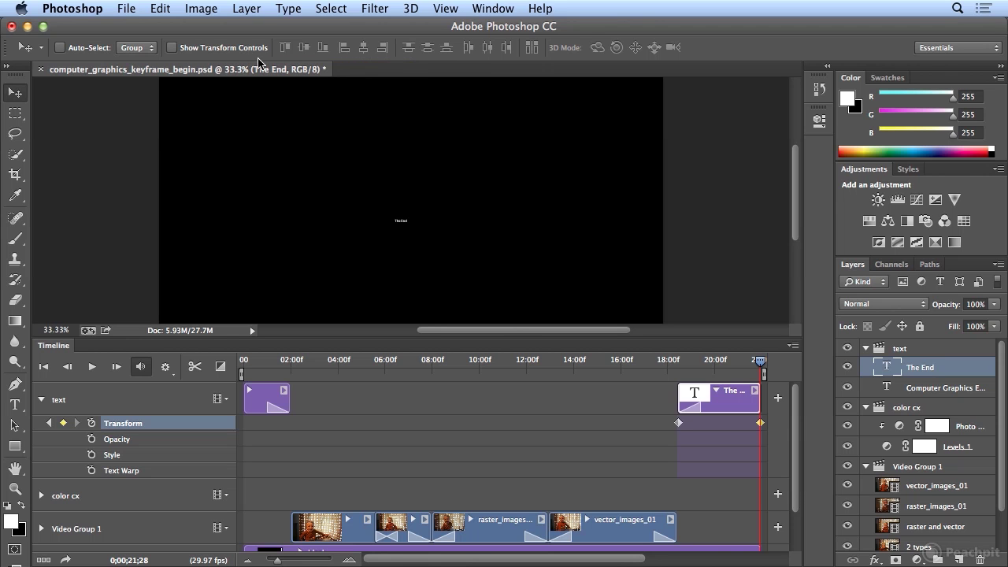
Step: Preview The End title's scale animation from 0;00;13;06 and return the playhead to 0;00;15;12
left_click_drag(763, 364, 555, 370)
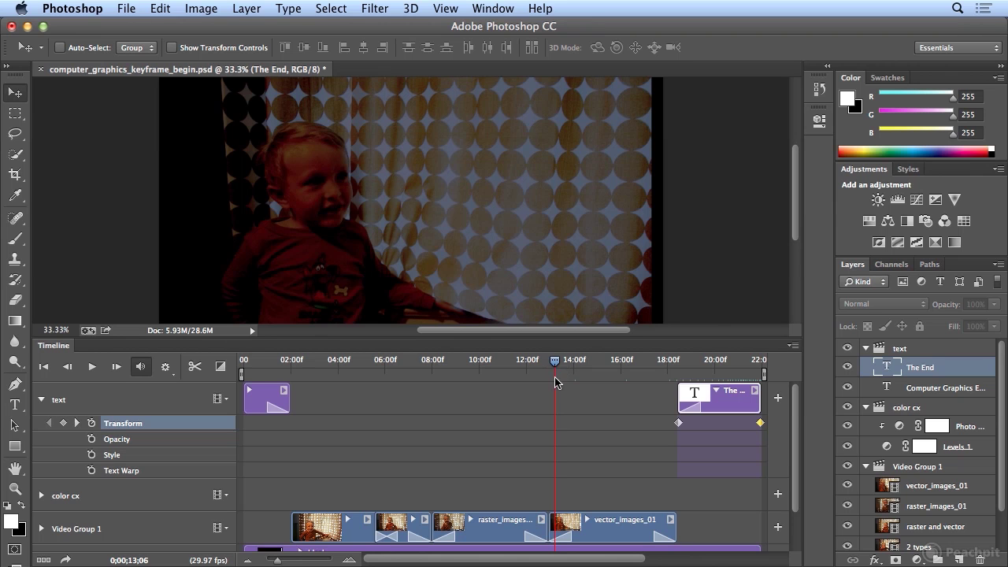
left_click(94, 367)
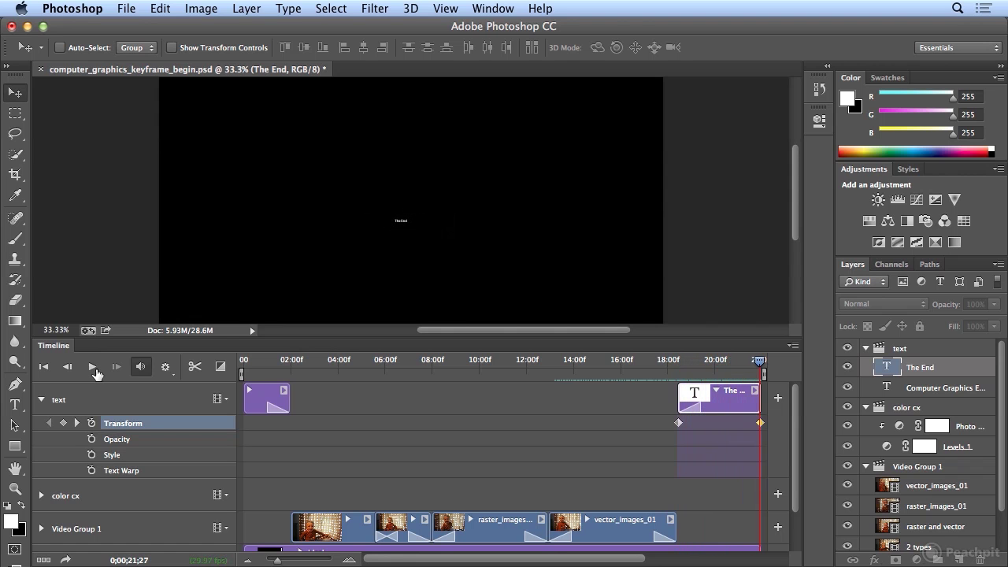
left_click_drag(759, 363, 596, 388)
left_click_drag(598, 385, 607, 384)
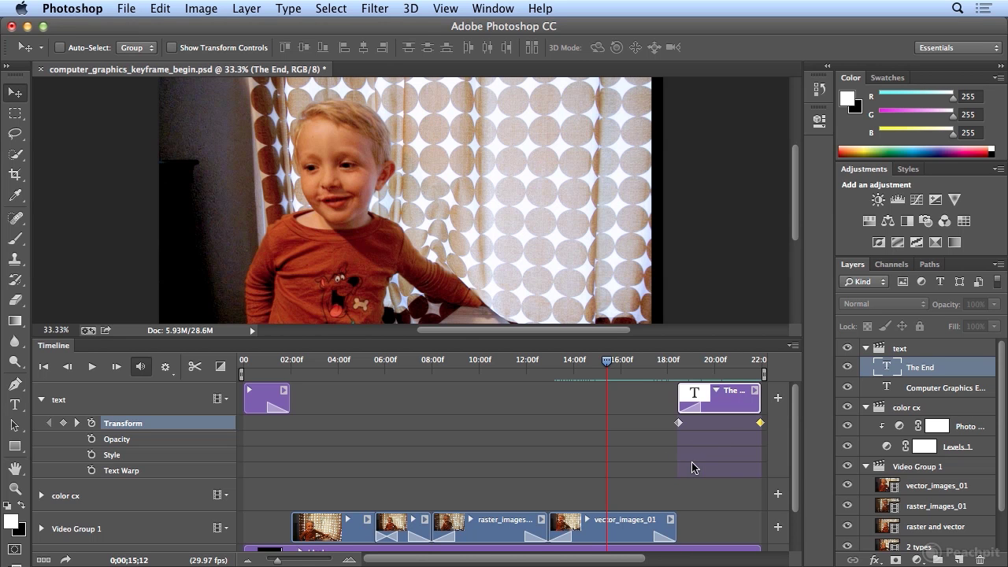
Step: Move the Photo Filter 1 and Levels 1 layers out of the color cx group and extend both to the end of the vector_images_01 clip
left_click(965, 430)
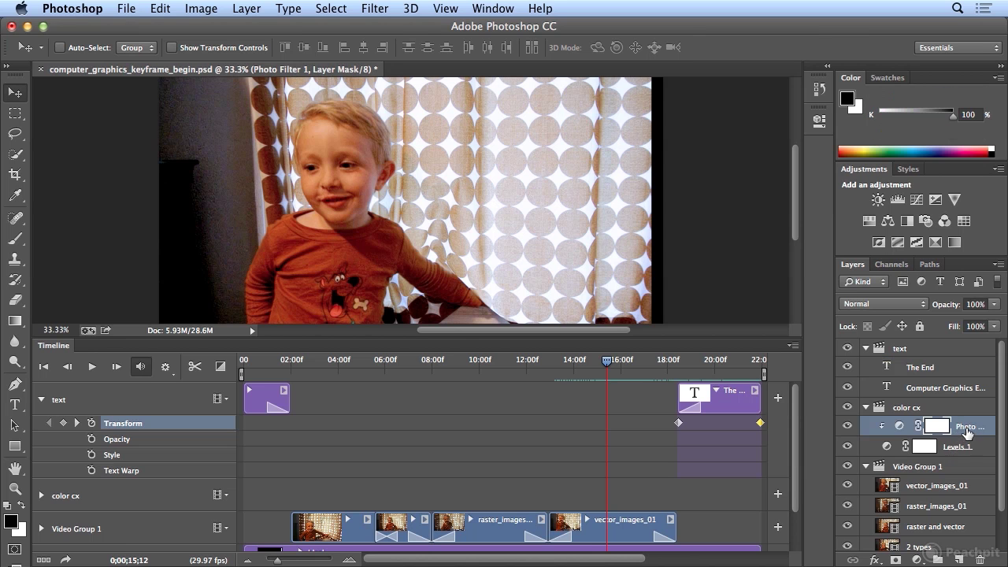
left_click_drag(968, 433, 965, 396)
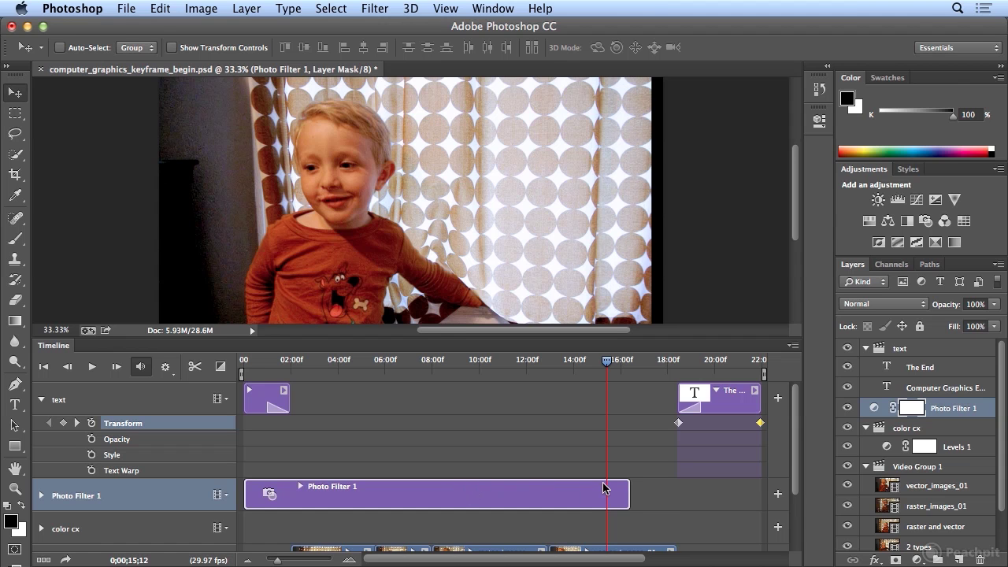
left_click_drag(631, 494, 676, 494)
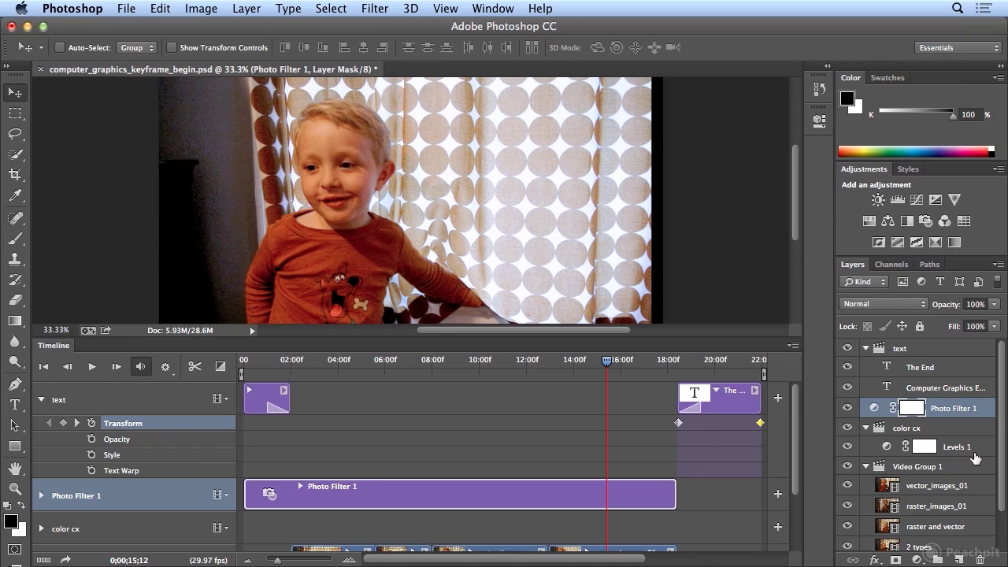
left_click_drag(970, 455, 967, 419)
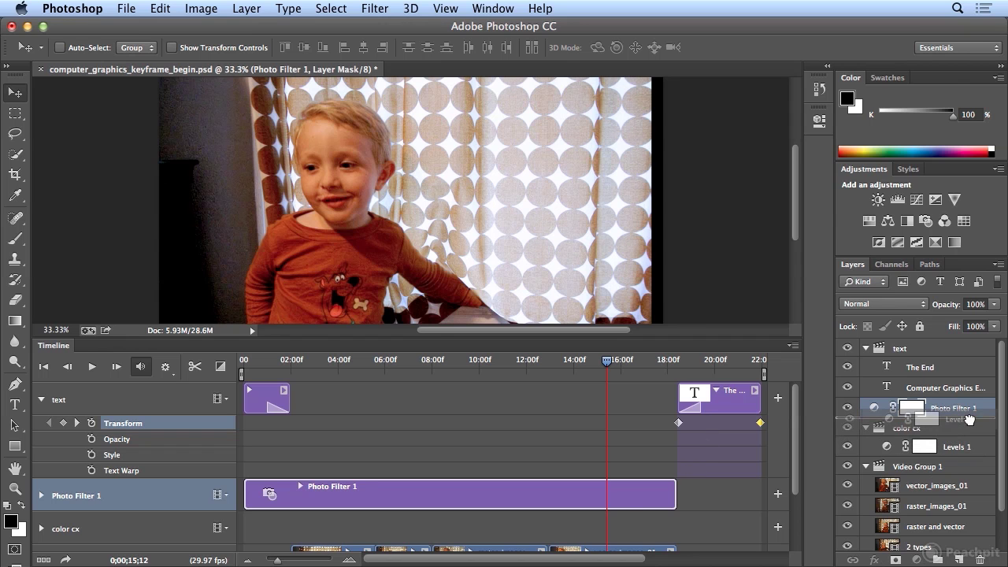
left_click_drag(629, 532, 676, 532)
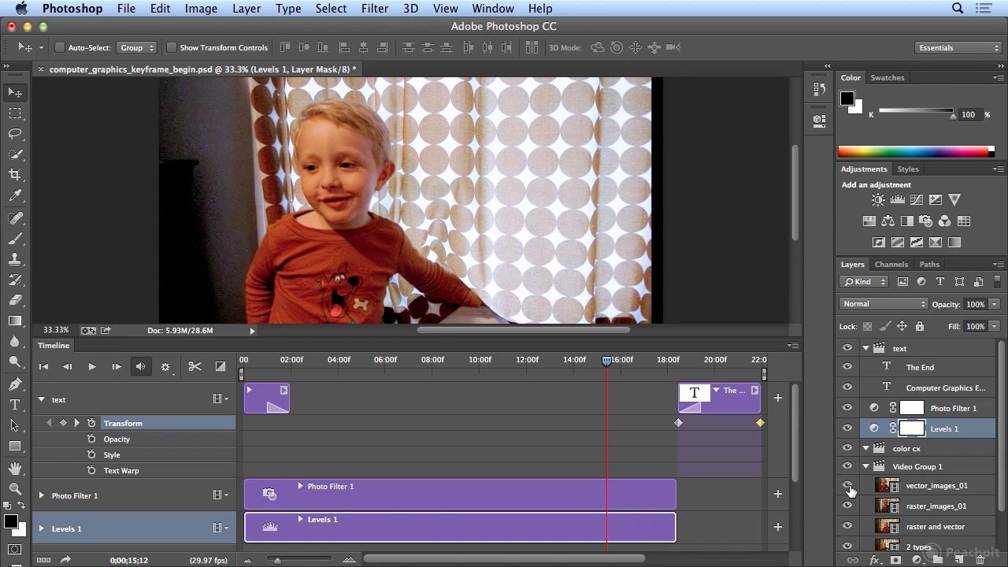
Step: Delete the empty color cx group
left_click(922, 451)
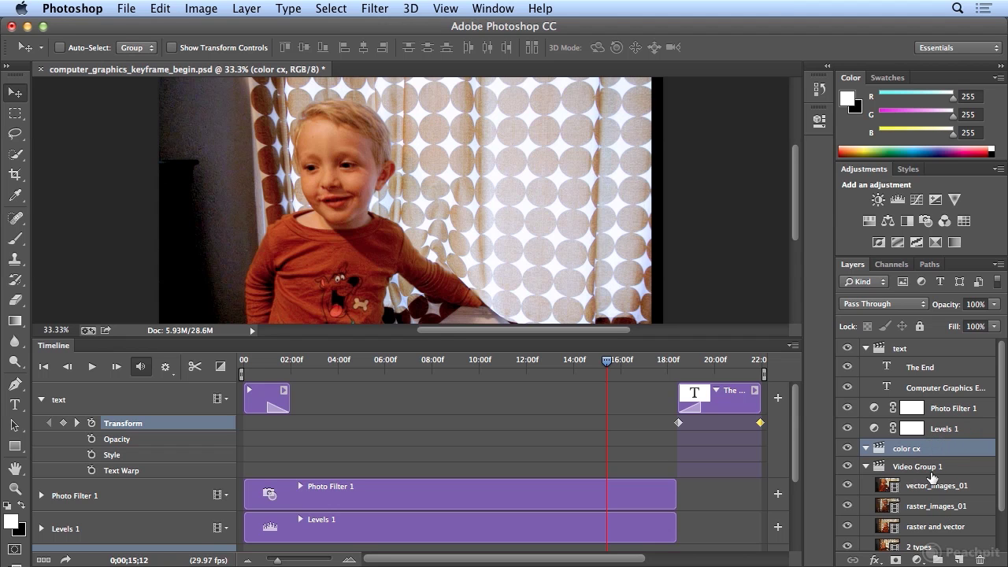
left_click(981, 561)
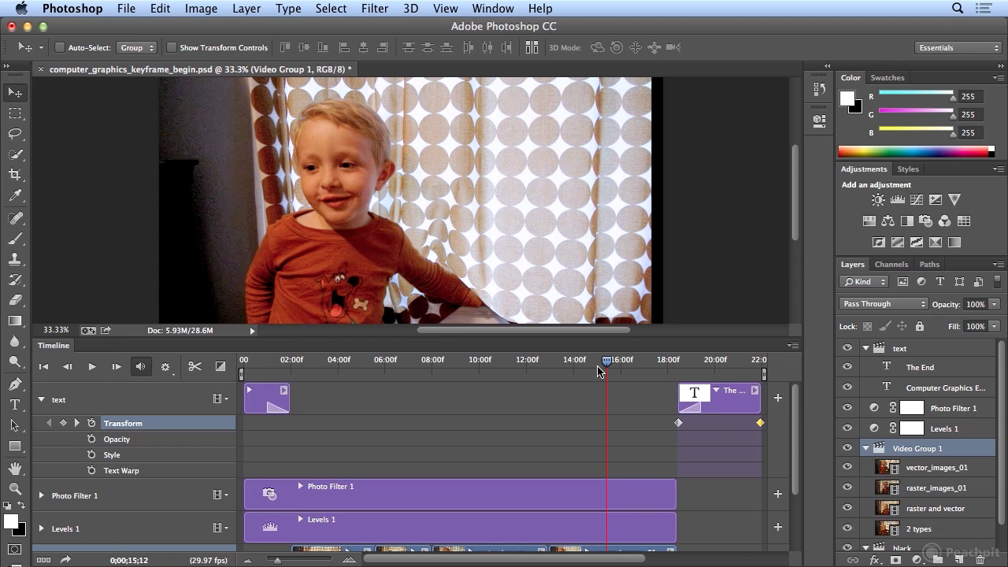
Step: Play the whole video from its first frame to review the color correction and titles
left_click_drag(608, 363, 456, 372)
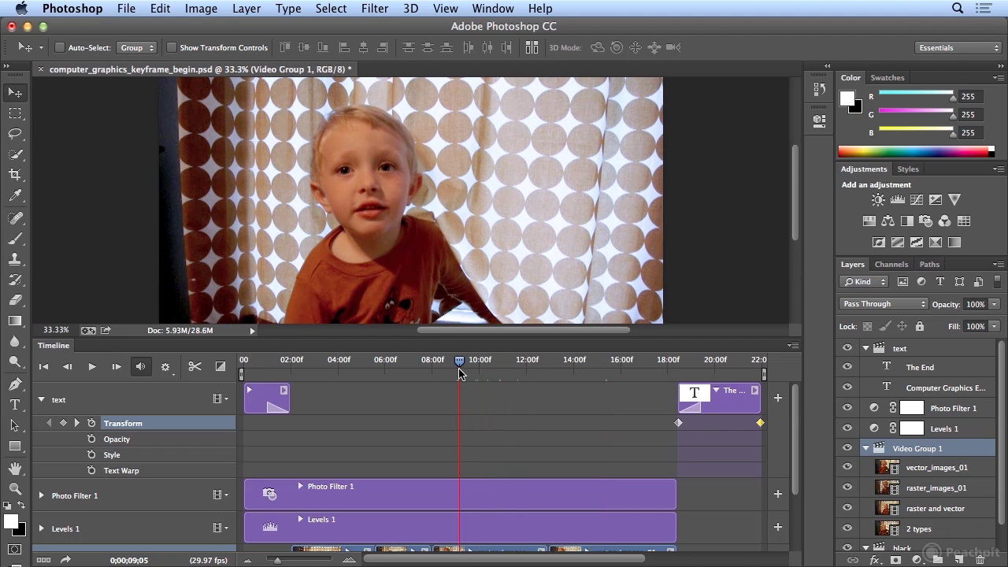
left_click(41, 372)
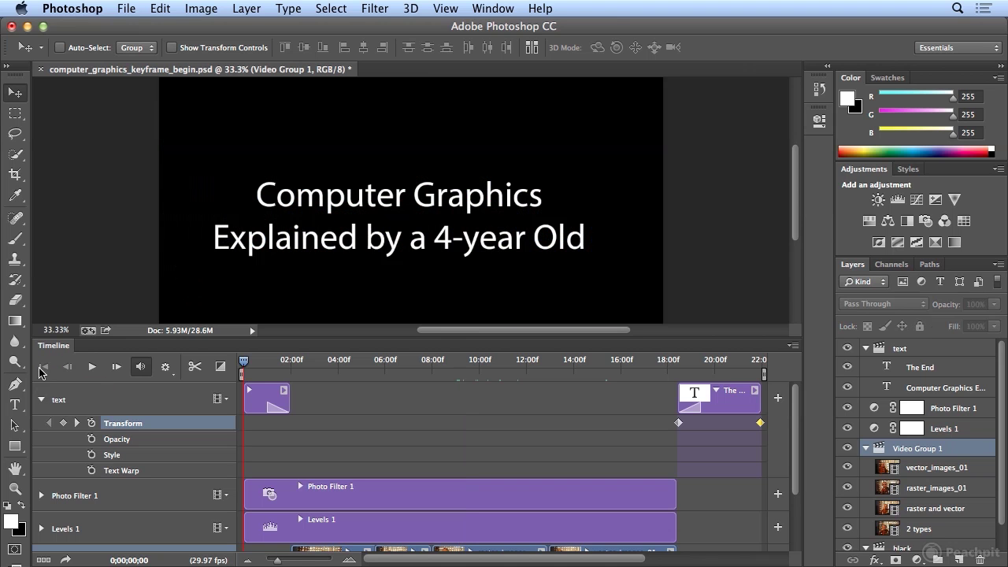
left_click(93, 368)
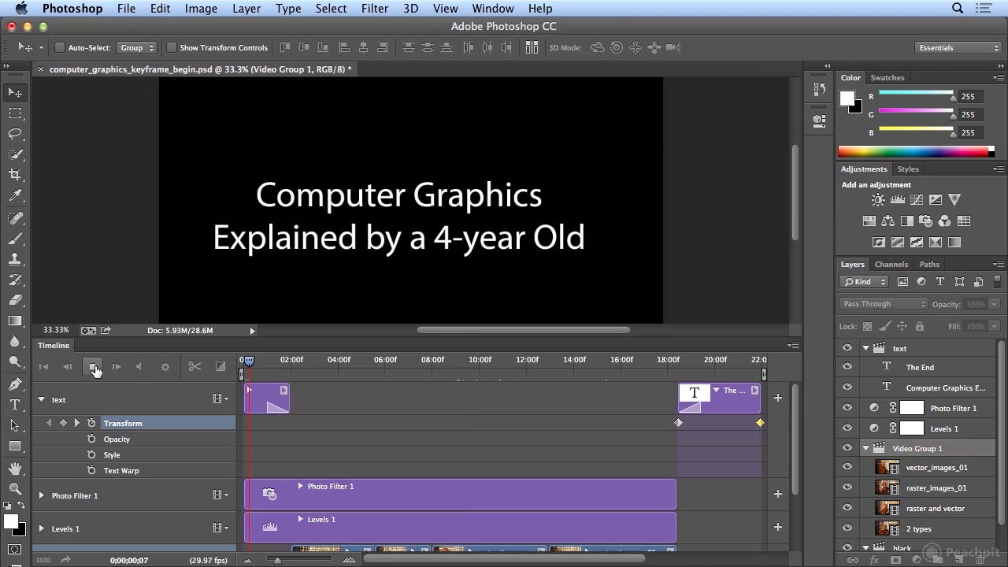